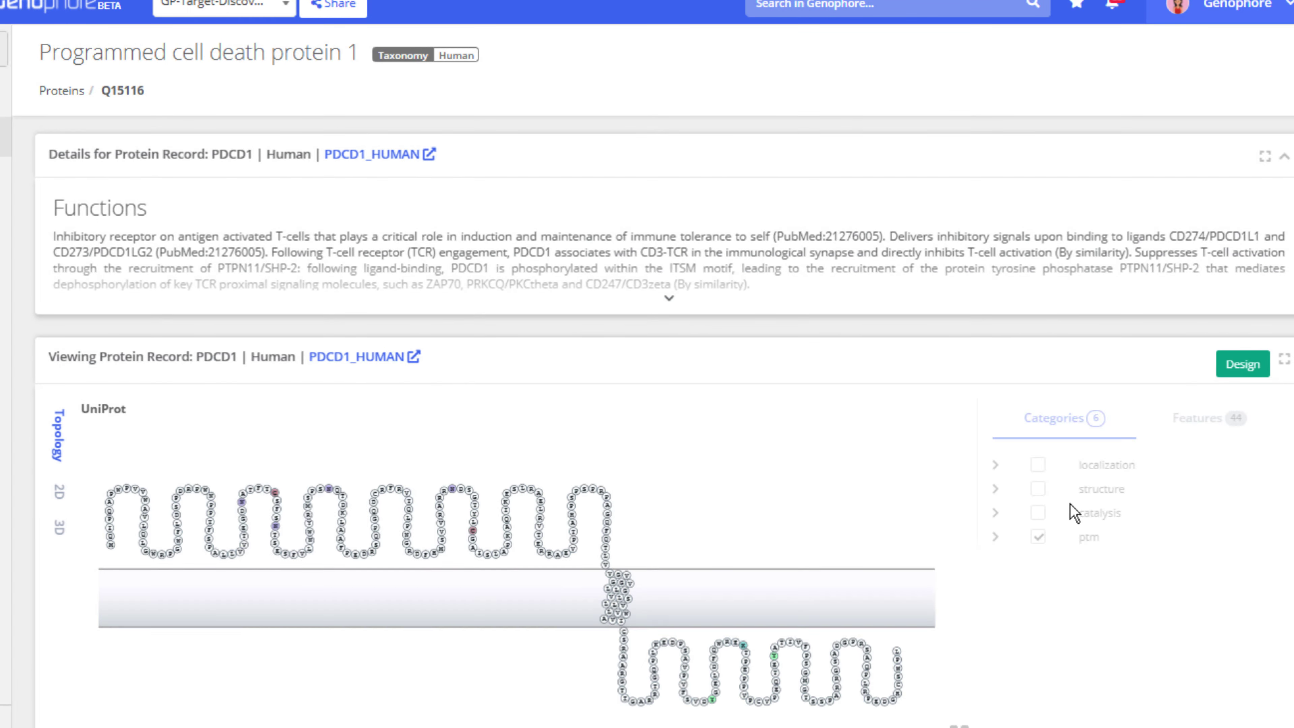
Display the PDCD1 protein's 2D structure using the Garnier prediction algorithm and hide the feature categories
{"action": "scroll", "coordinate": [1074, 513], "scroll_direction": "down", "scroll_amount": 2}
{"action": "scroll", "coordinate": [1074, 512], "scroll_direction": "down", "scroll_amount": 2}
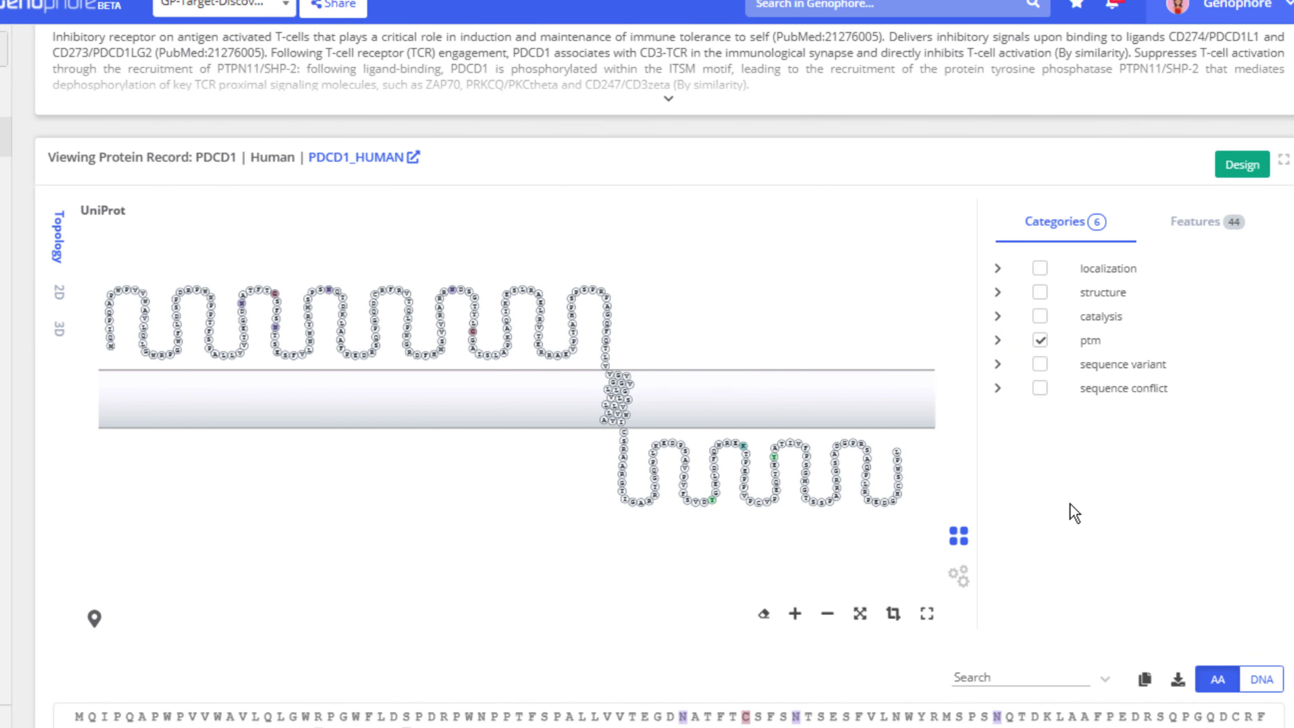
{"action": "scroll", "coordinate": [1074, 513], "scroll_direction": "down", "scroll_amount": 2}
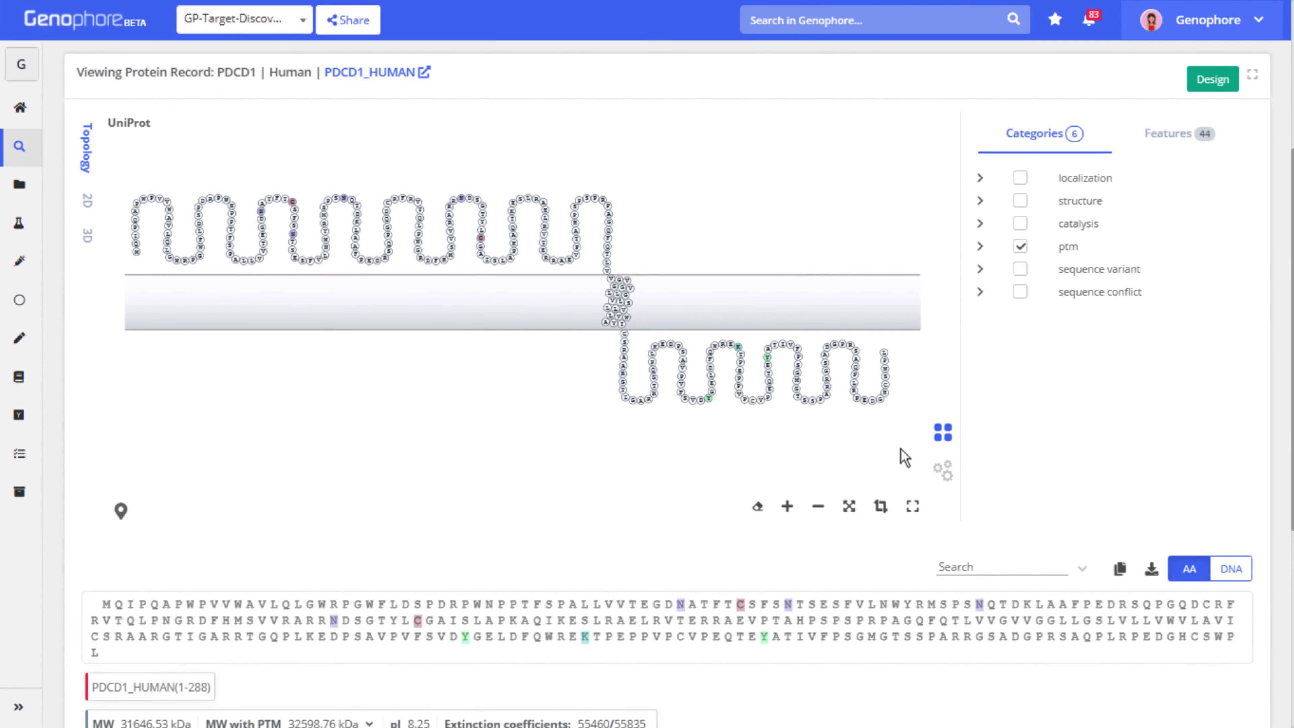
{"action": "left_click", "coordinate": [93, 206]}
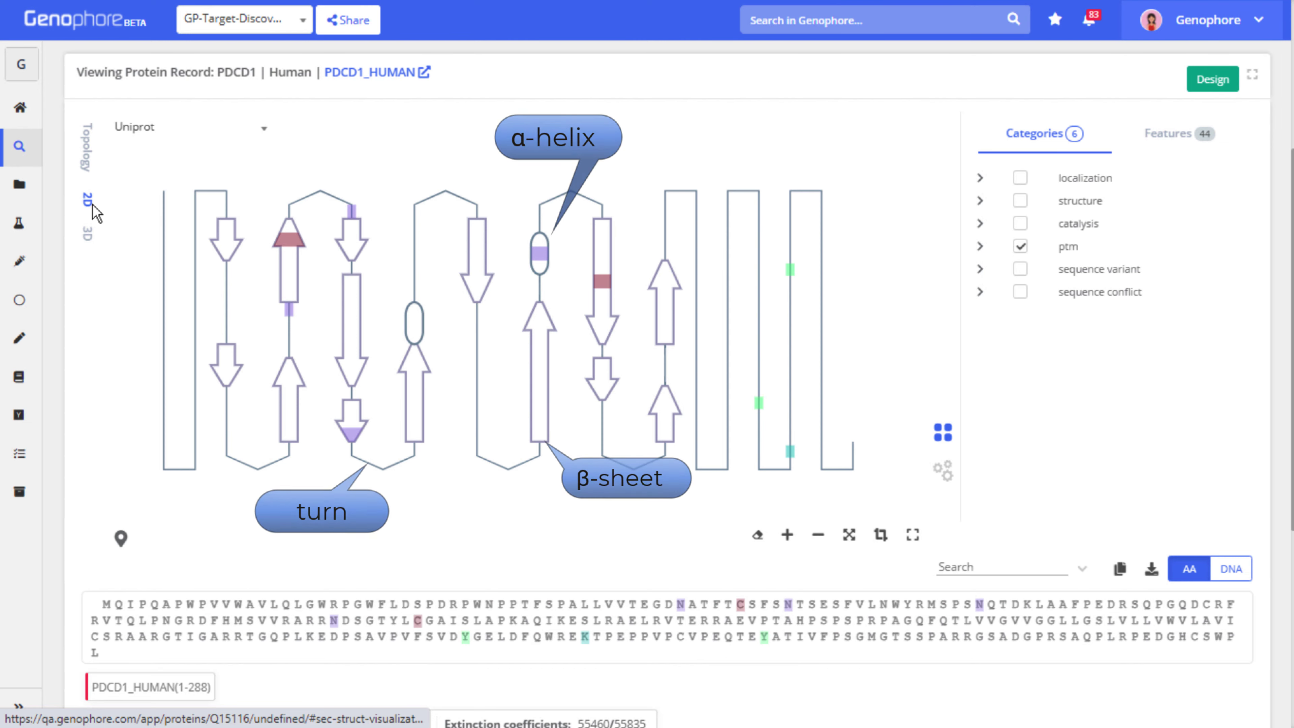
{"action": "left_click", "coordinate": [179, 133]}
{"action": "left_click", "coordinate": [186, 181]}
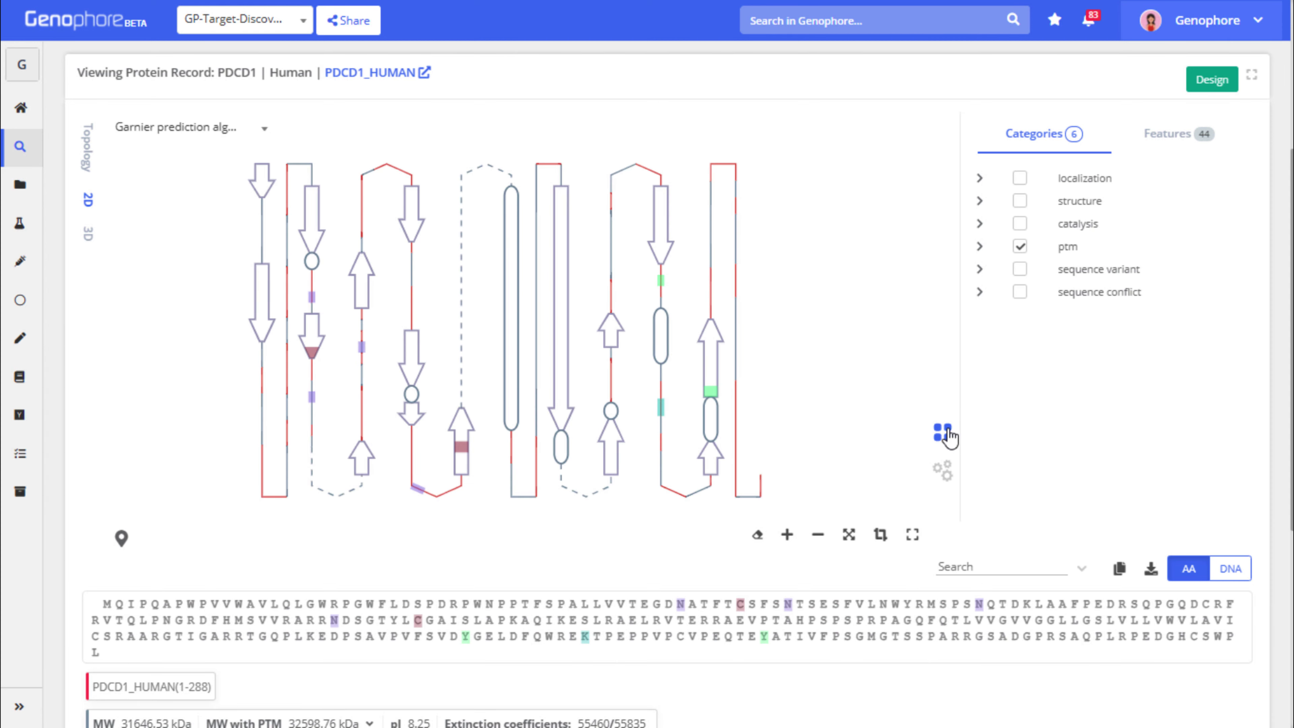
{"action": "left_click", "coordinate": [943, 433]}
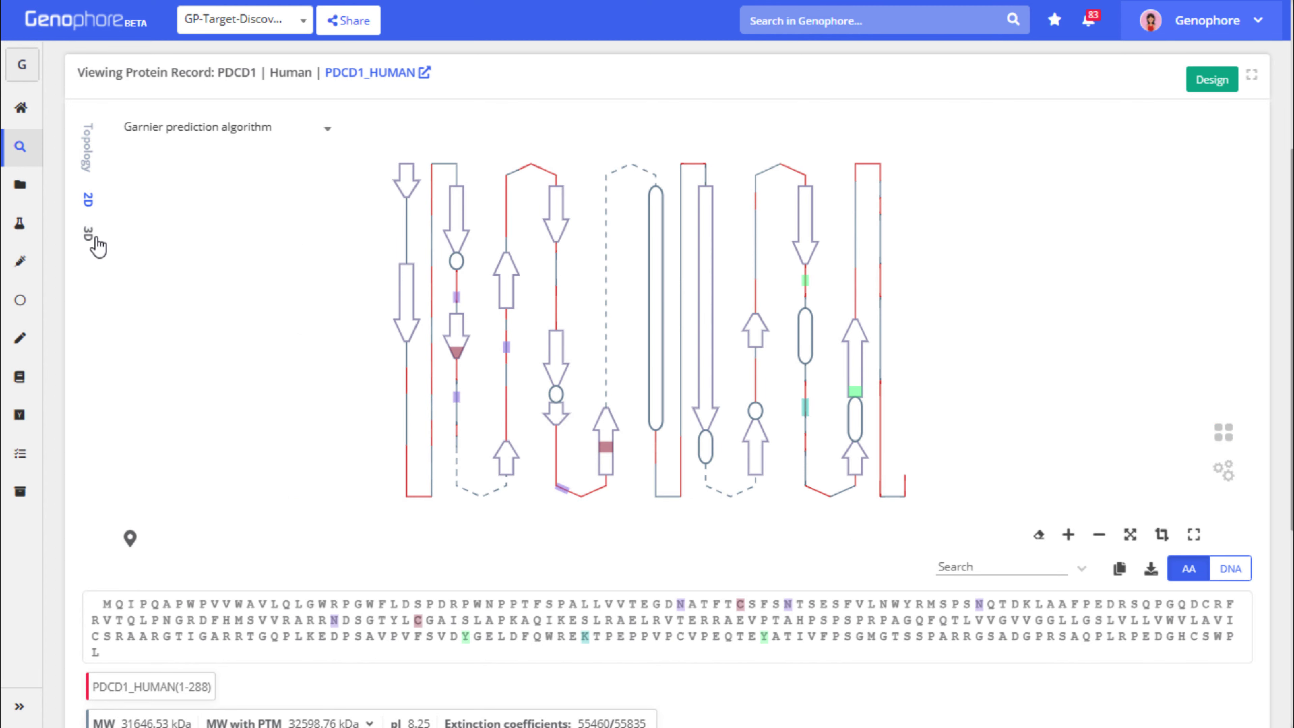
Show the protein's 3D structure, load the PDB model 3RRQ and enlarge it
{"action": "left_click", "coordinate": [96, 243]}
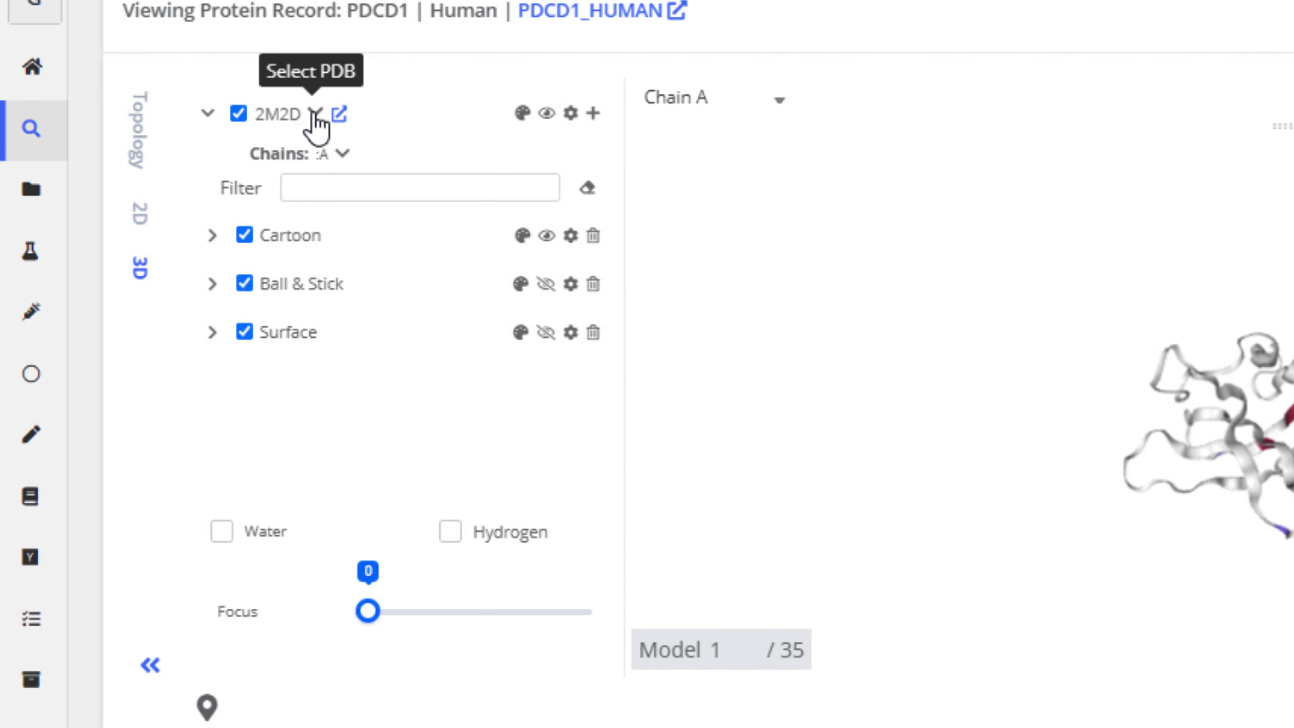
{"action": "left_click", "coordinate": [314, 115]}
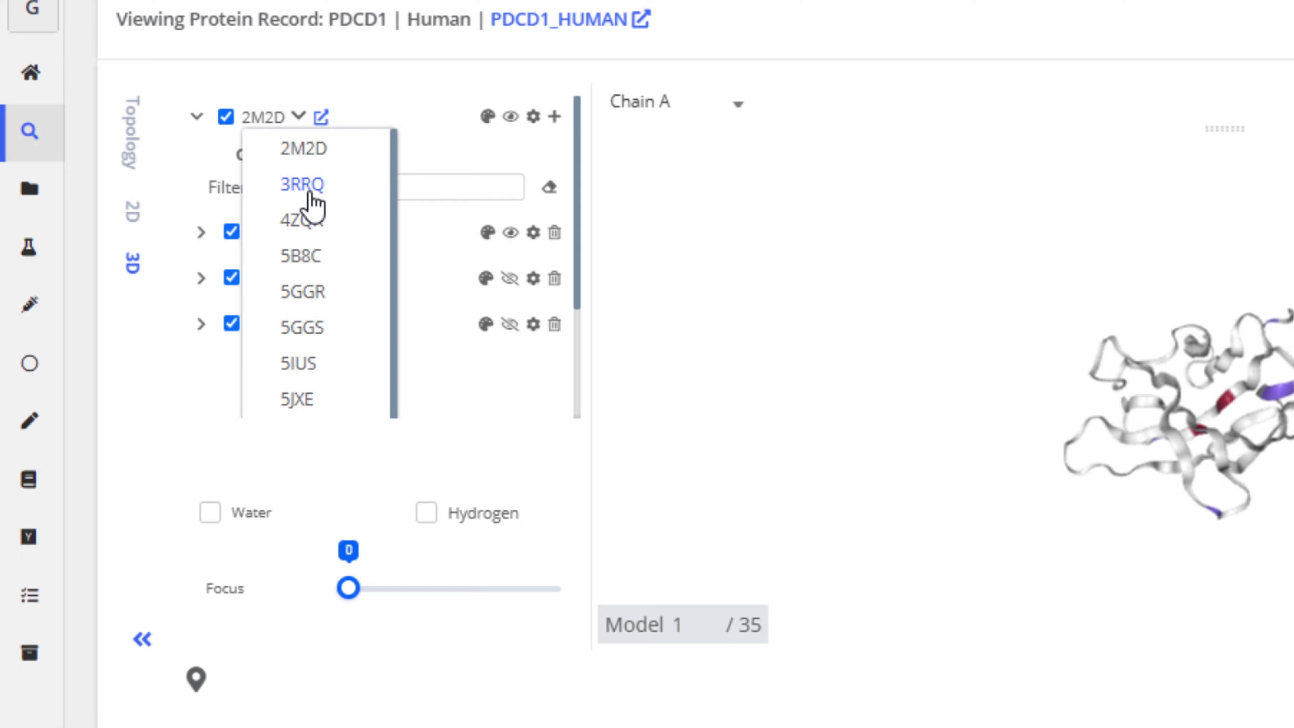
{"action": "left_click", "coordinate": [305, 186]}
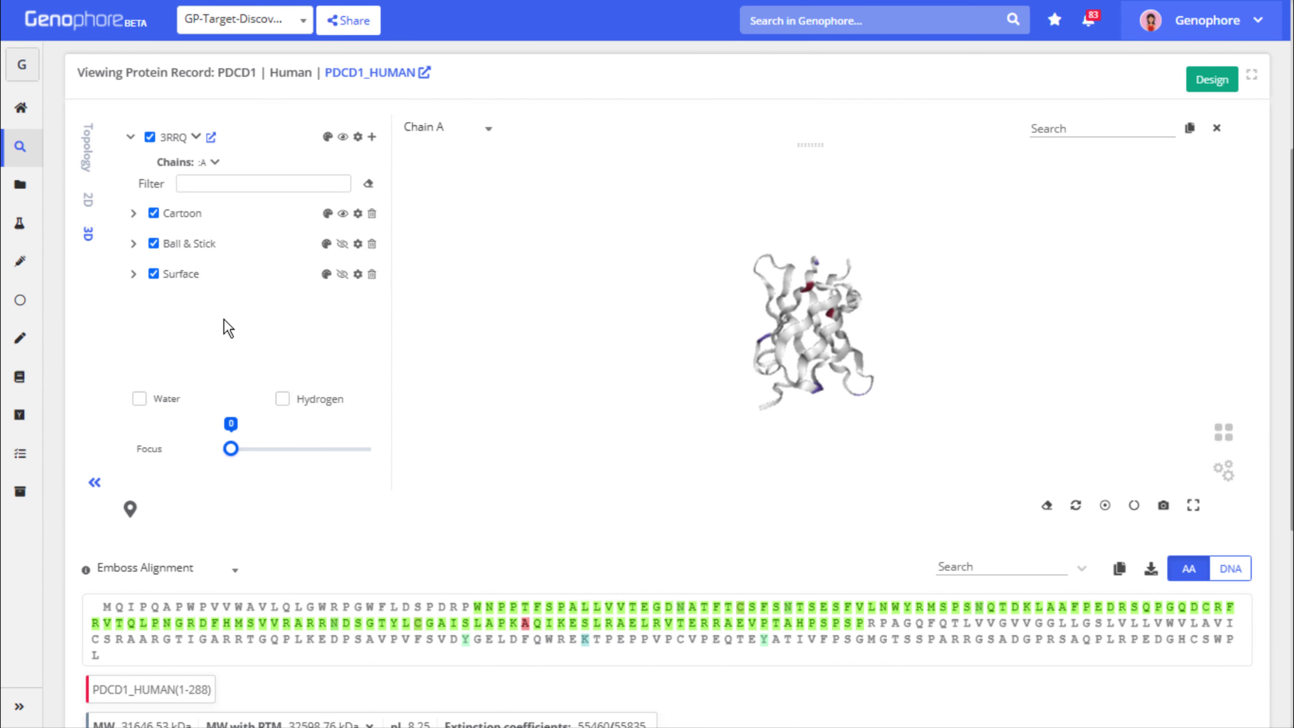
{"action": "scroll", "coordinate": [729, 391], "scroll_direction": "up", "scroll_amount": 2}
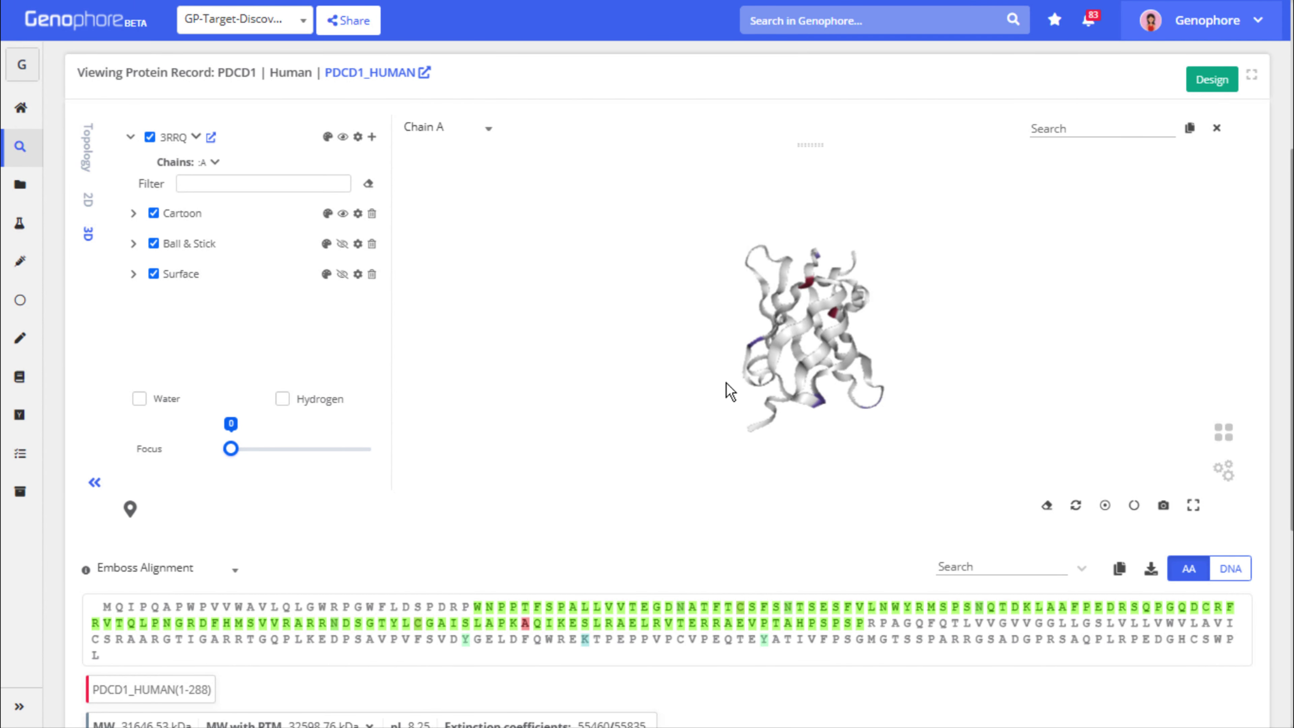
Return to the topology view, show the feature categories again and preview how each category highlights the sequence
{"action": "left_click", "coordinate": [88, 170]}
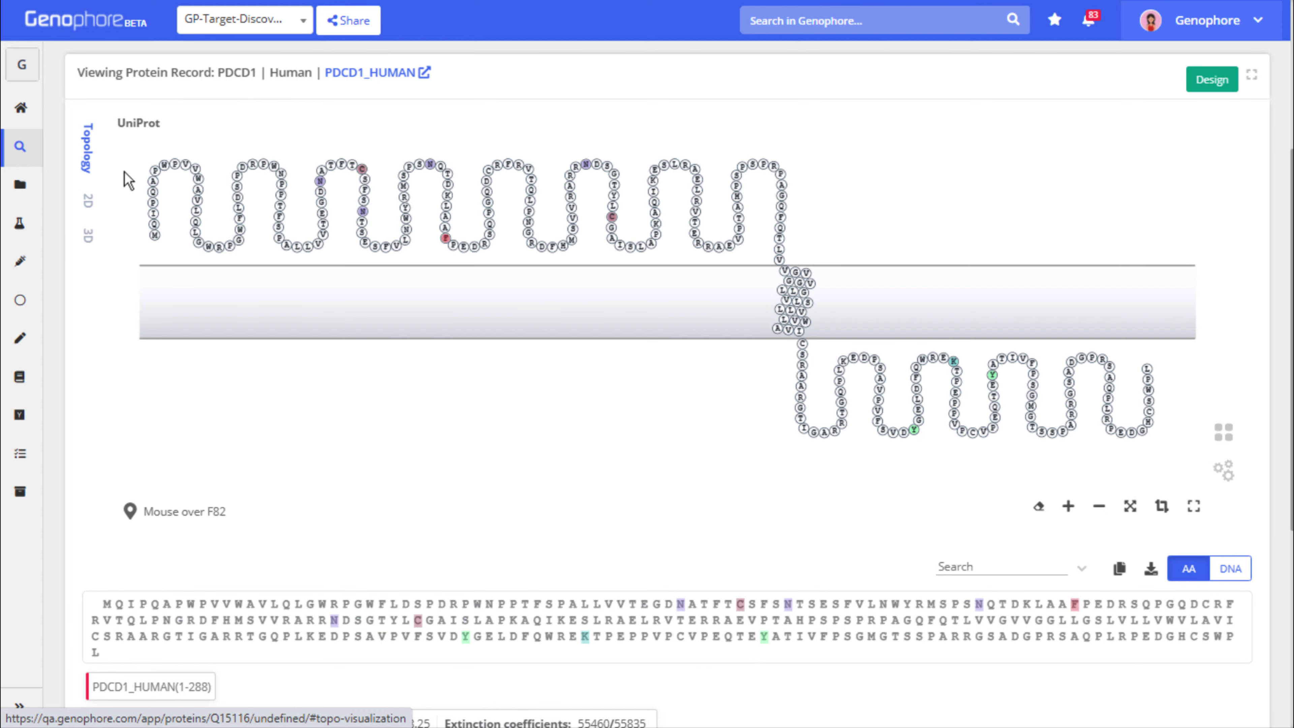
{"action": "left_click", "coordinate": [1224, 433]}
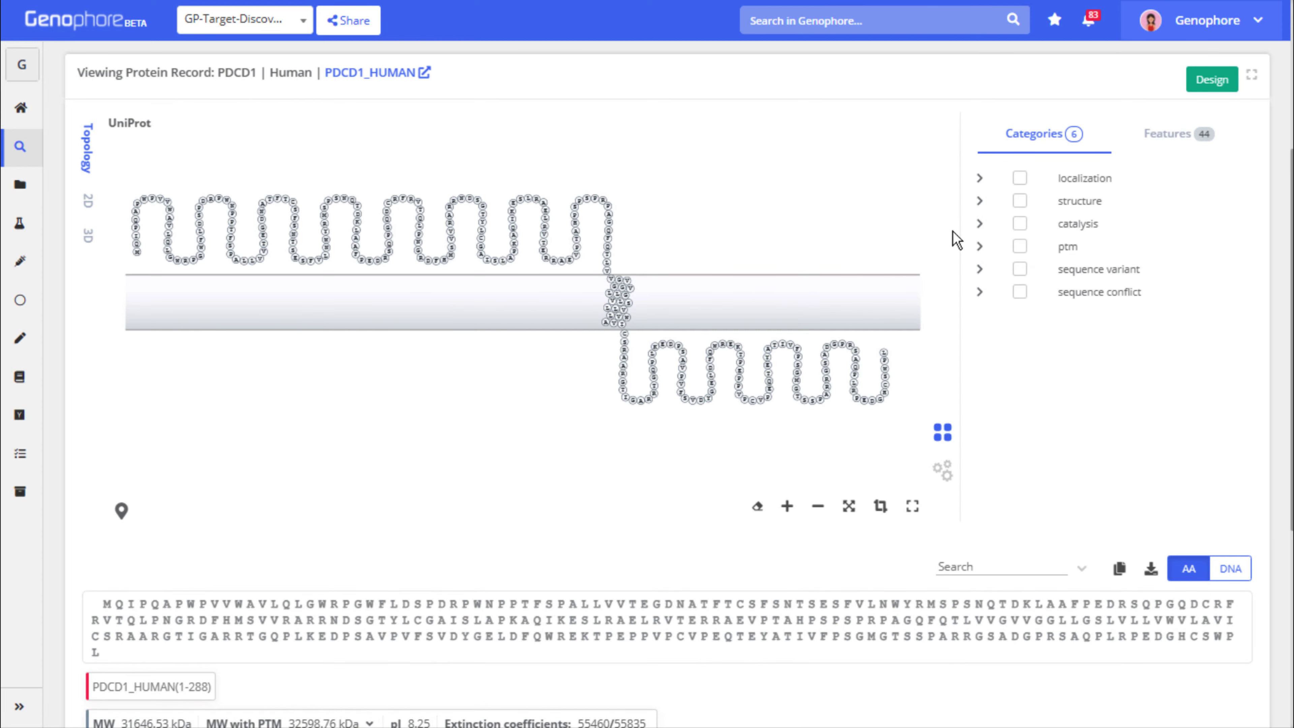
{"action": "mouse_move", "coordinate": [1084, 179]}
{"action": "mouse_move", "coordinate": [1076, 207]}
{"action": "mouse_move", "coordinate": [1049, 237]}
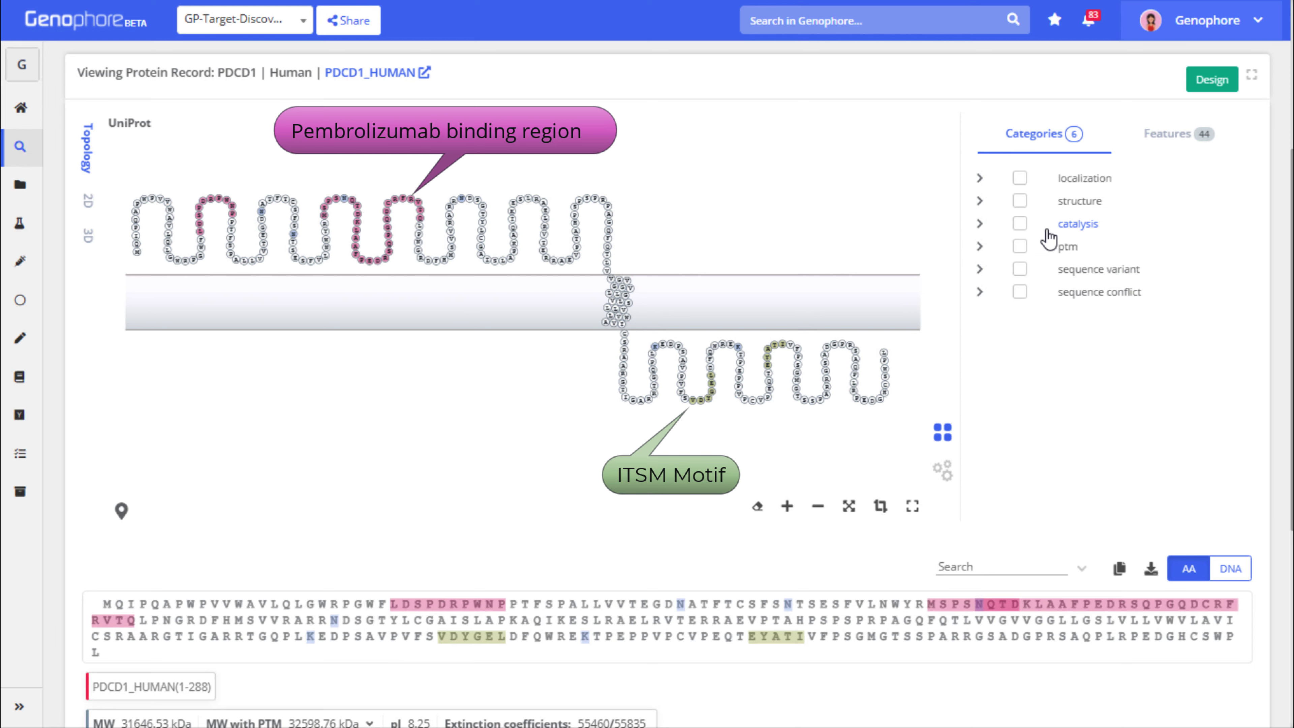
Search the protein's features for "ig" and highlight the Ig-like V-type domain [35 - 145]
{"action": "left_click", "coordinate": [1167, 133]}
{"action": "left_click", "coordinate": [1060, 172]}
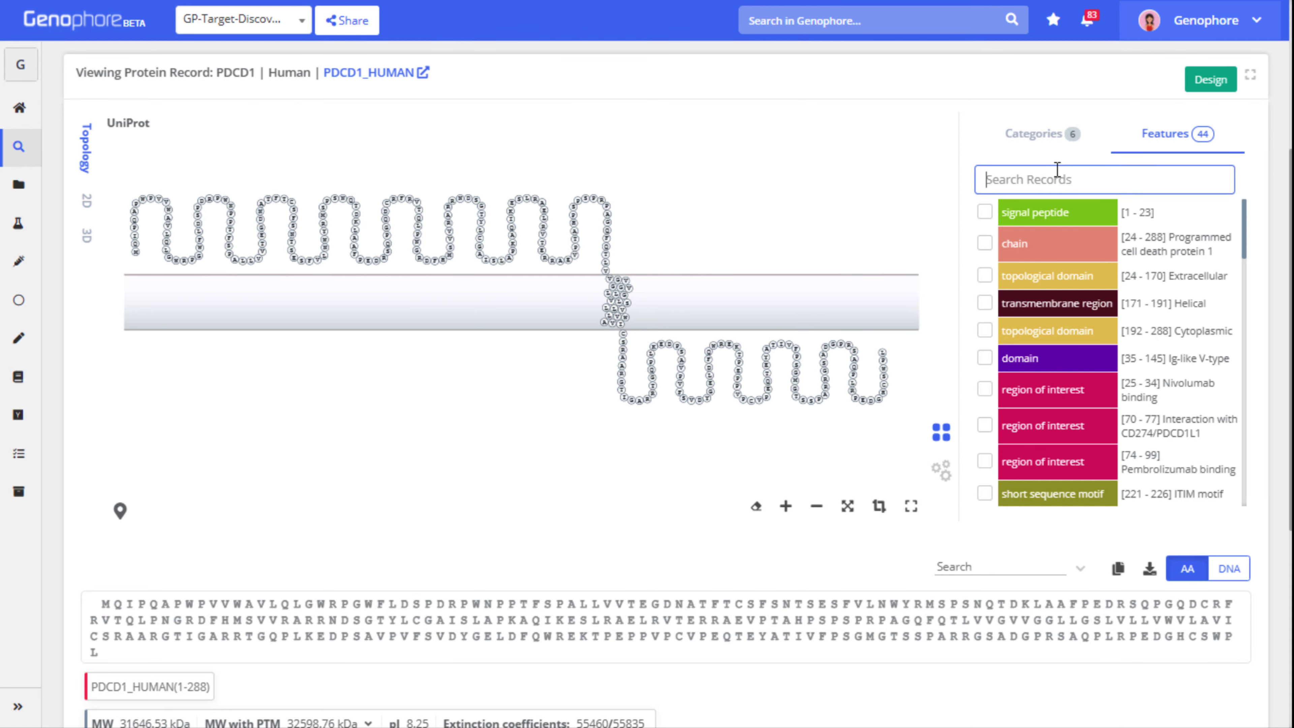
{"action": "type", "text": "ig"}
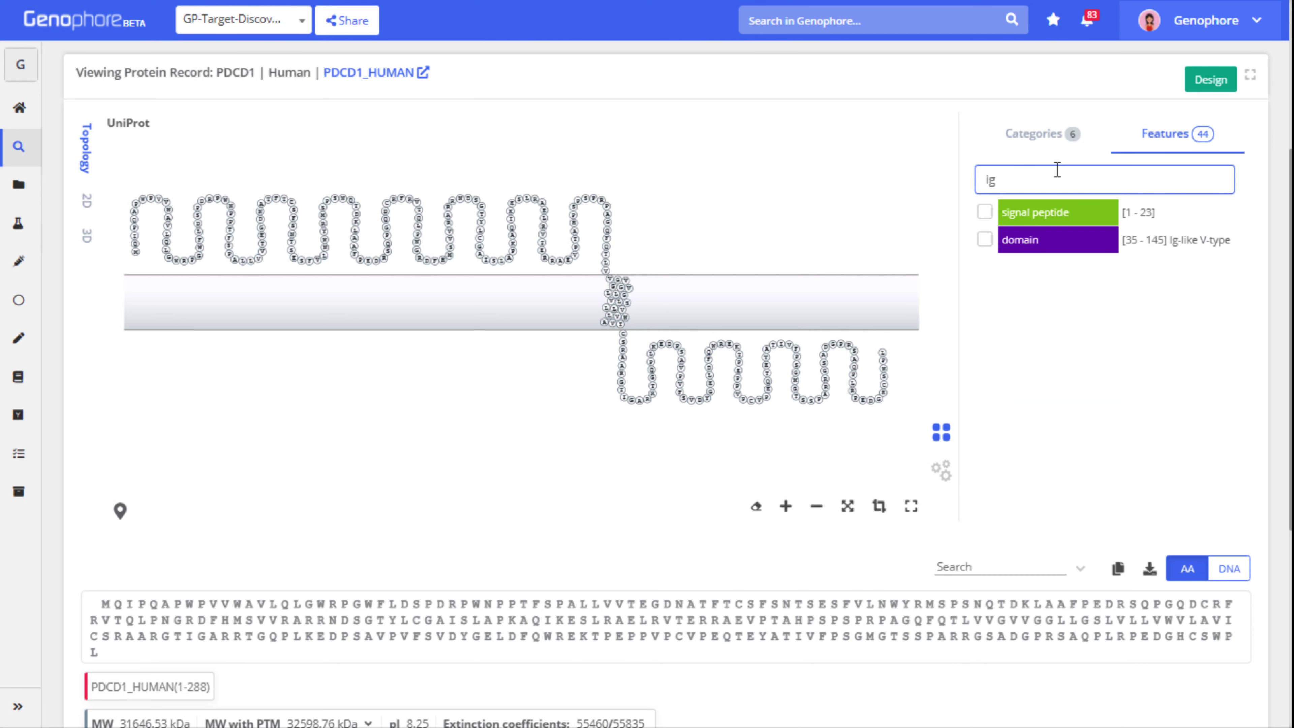
{"action": "left_click", "coordinate": [985, 240]}
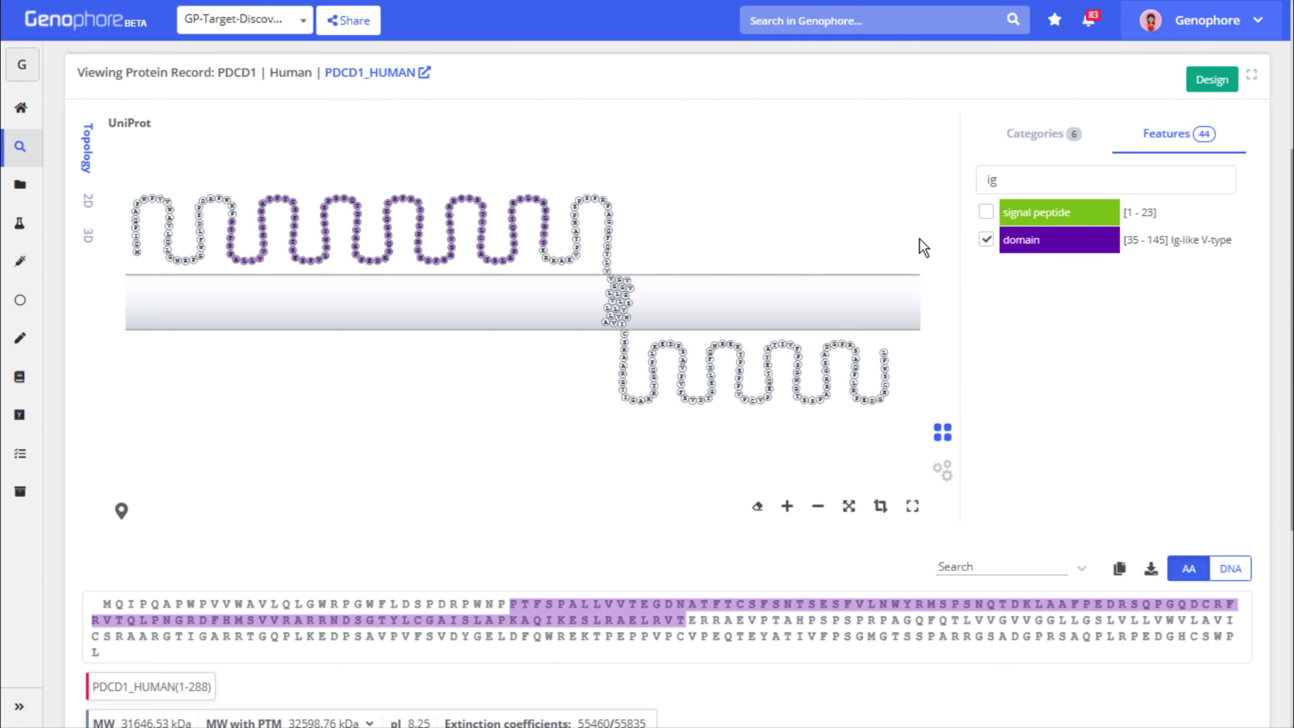
Examine the highlighted Ig-like V-type domain in the 2D and 3D structures, rotating the 3D model
{"action": "left_click", "coordinate": [87, 200]}
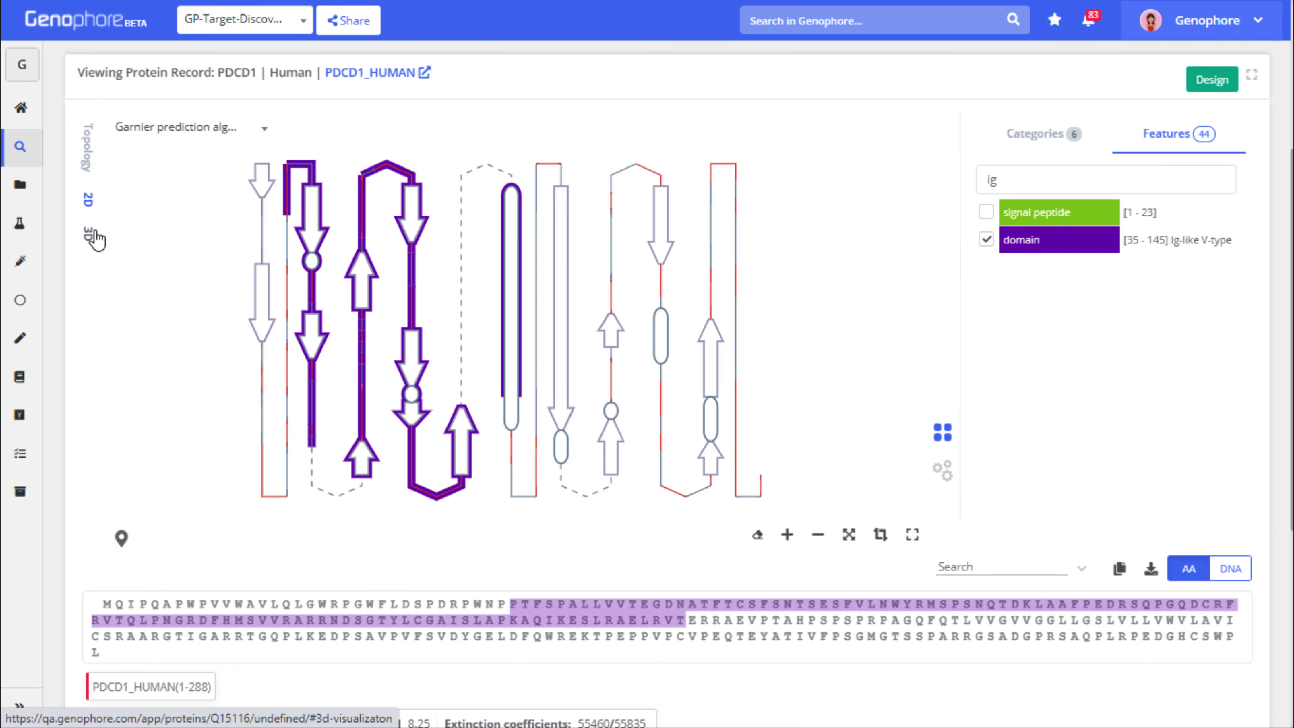
{"action": "left_click", "coordinate": [92, 236]}
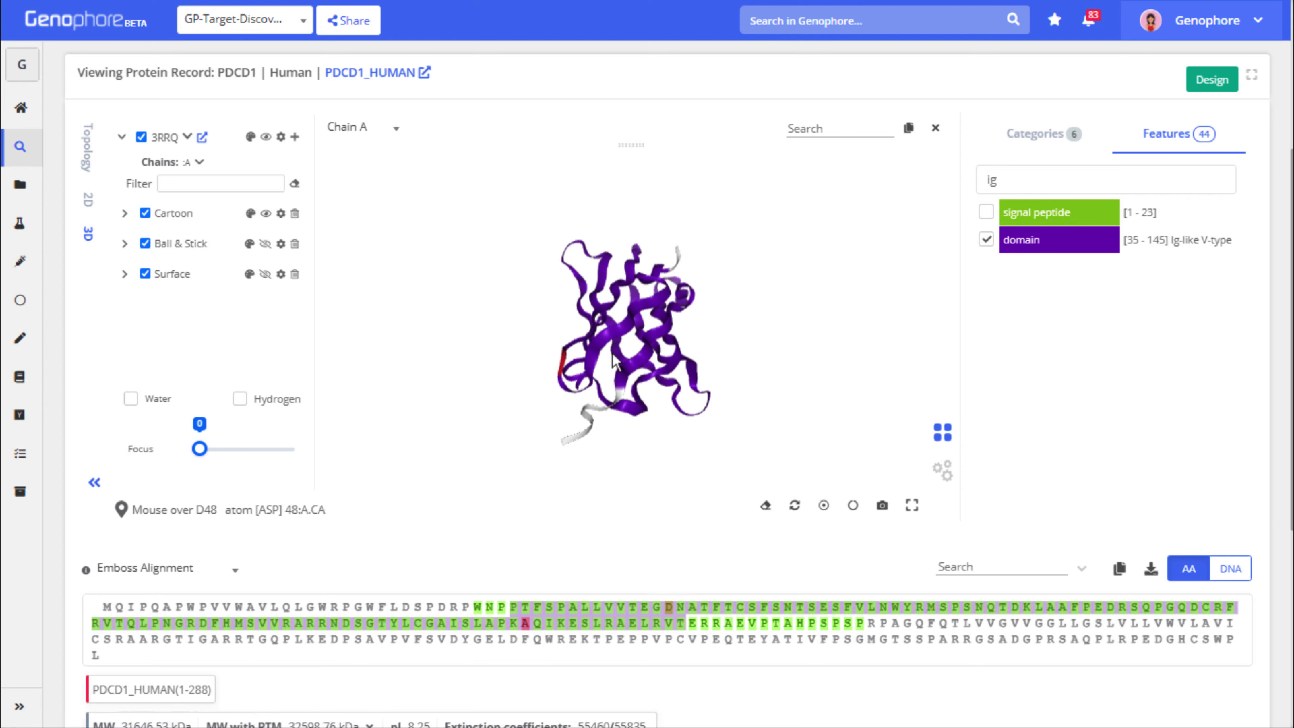
{"action": "left_click_drag", "start_coordinate": [525, 341], "coordinate": [514, 284]}
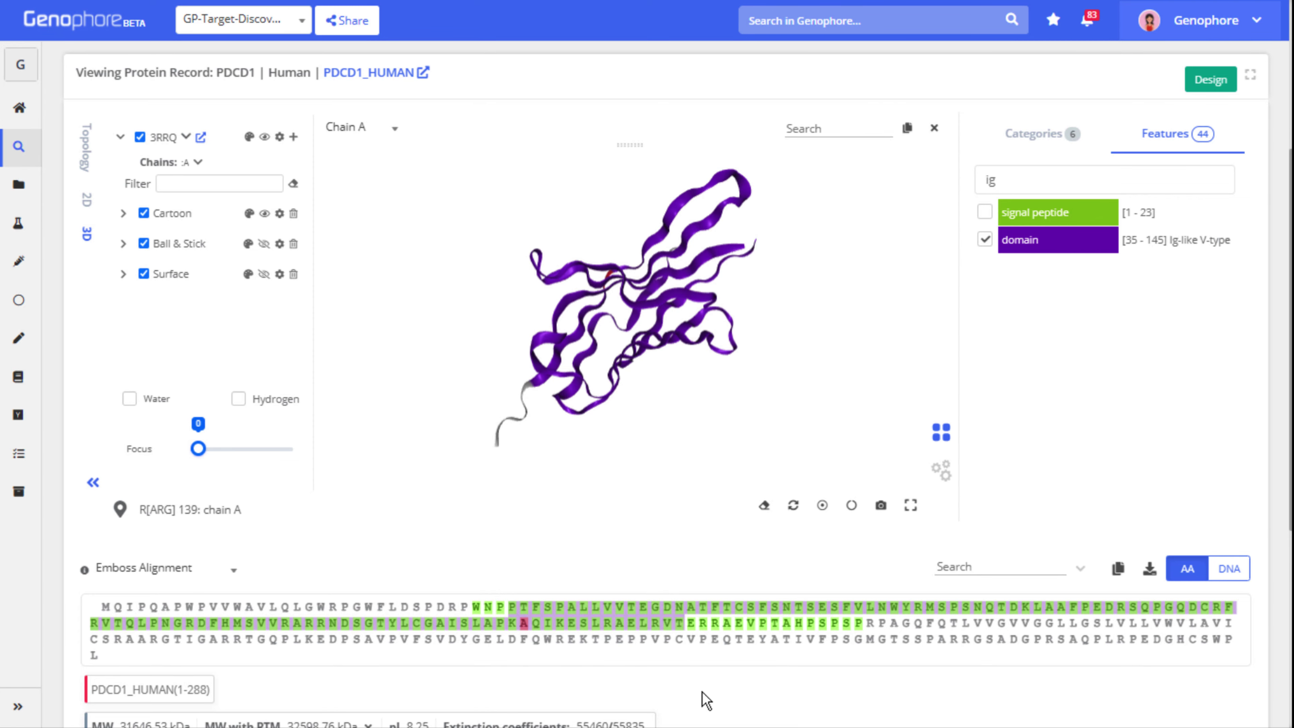
Calculate alignments for the protein's orthologs and sort them by ascending similarity
{"action": "scroll", "coordinate": [706, 700], "scroll_direction": "down", "scroll_amount": 7}
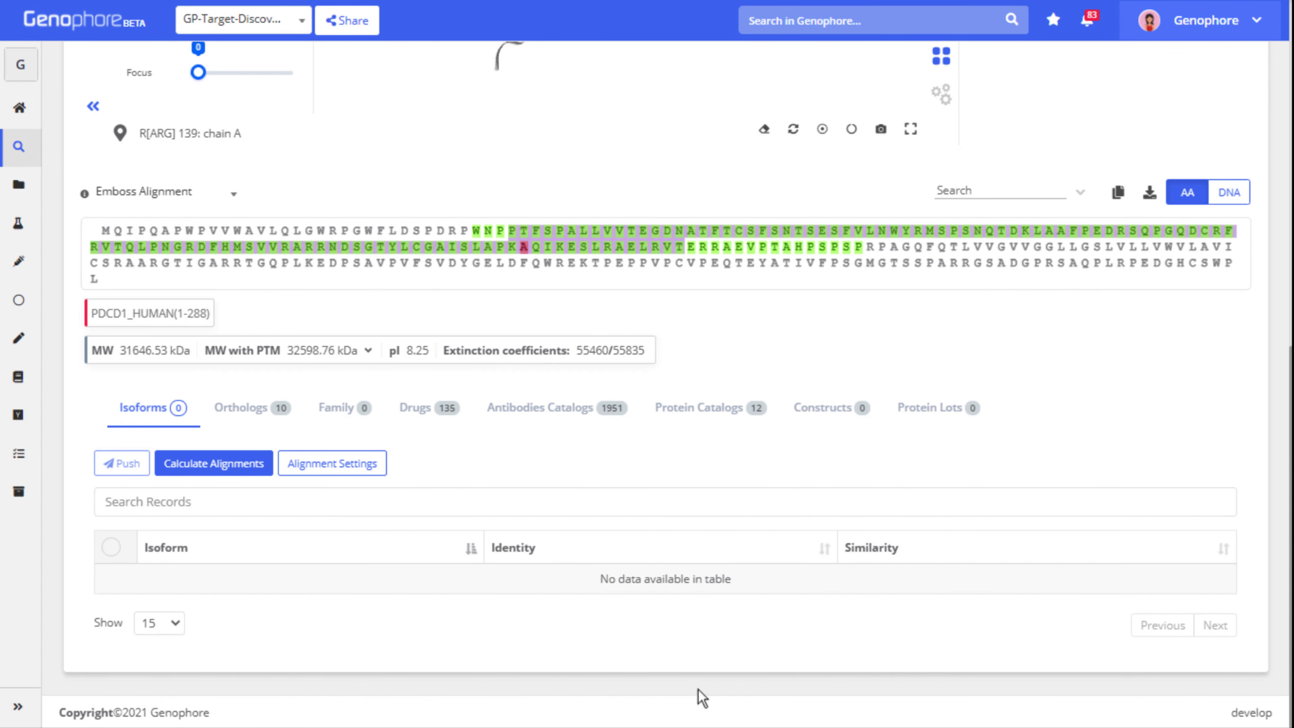
{"action": "left_click", "coordinate": [250, 413]}
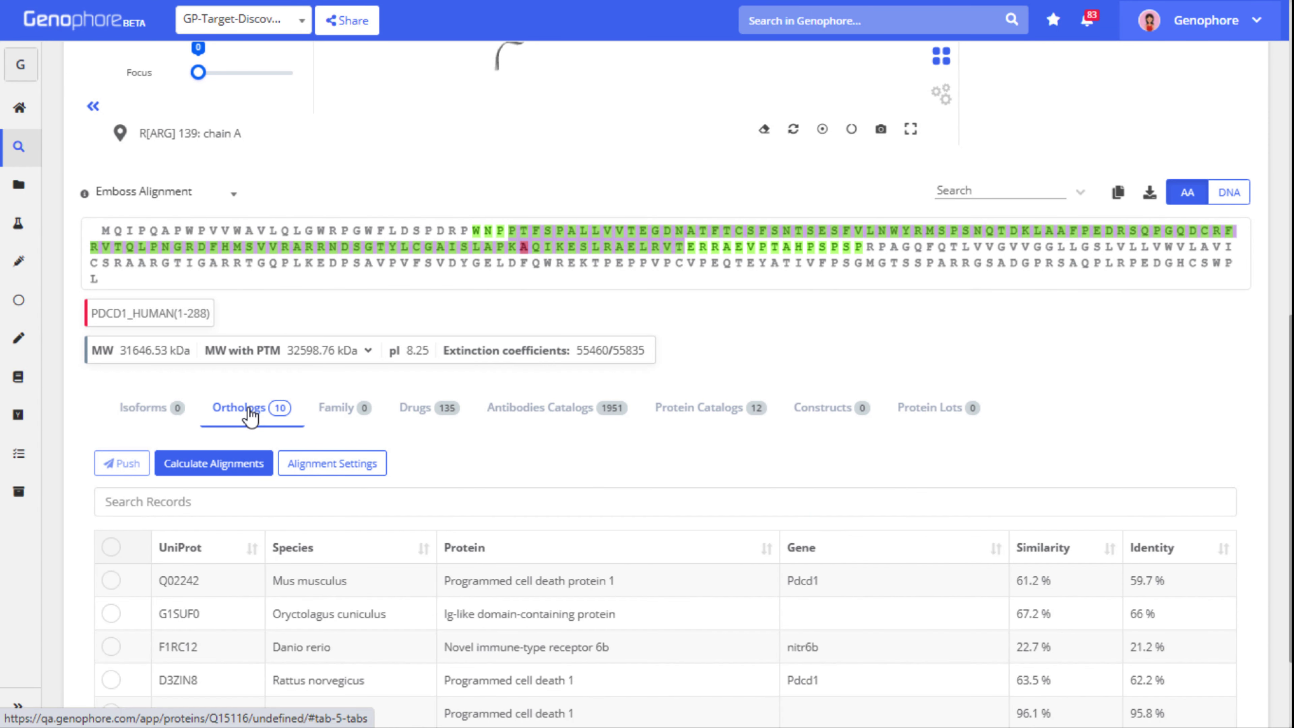
{"action": "scroll", "coordinate": [438, 434], "scroll_direction": "down", "scroll_amount": 2}
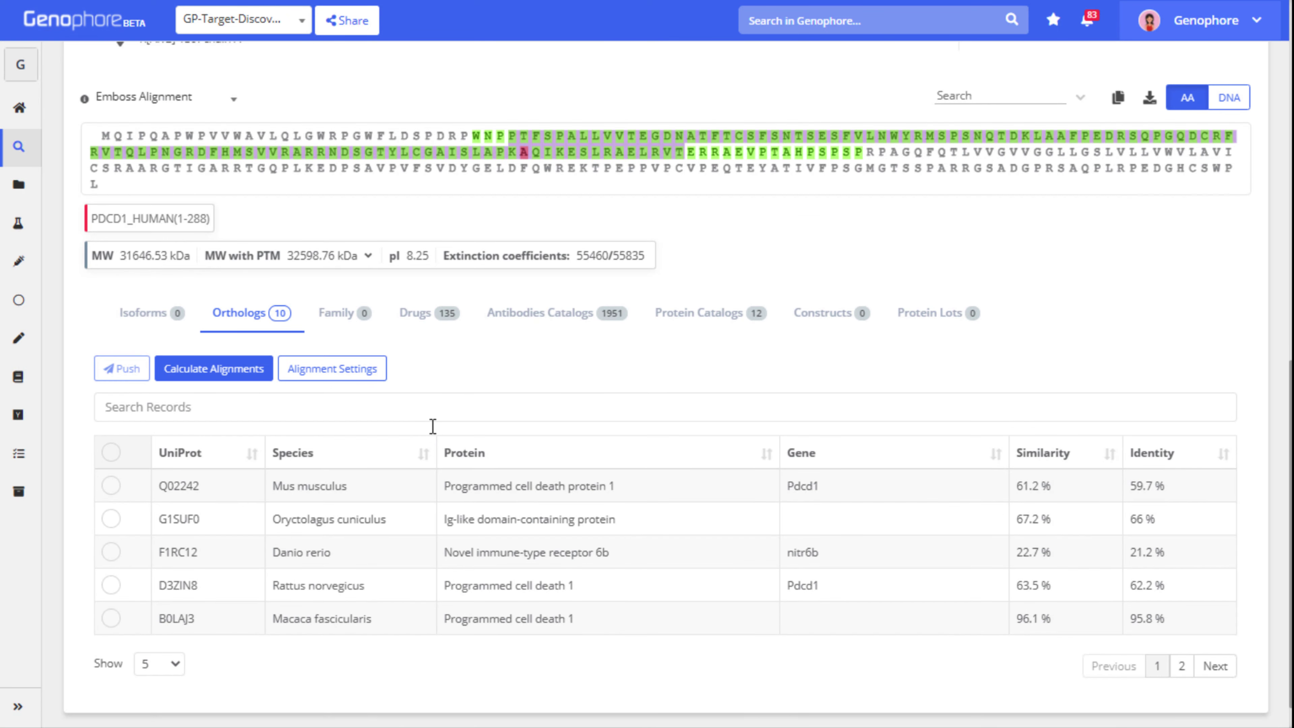
{"action": "left_click", "coordinate": [221, 377]}
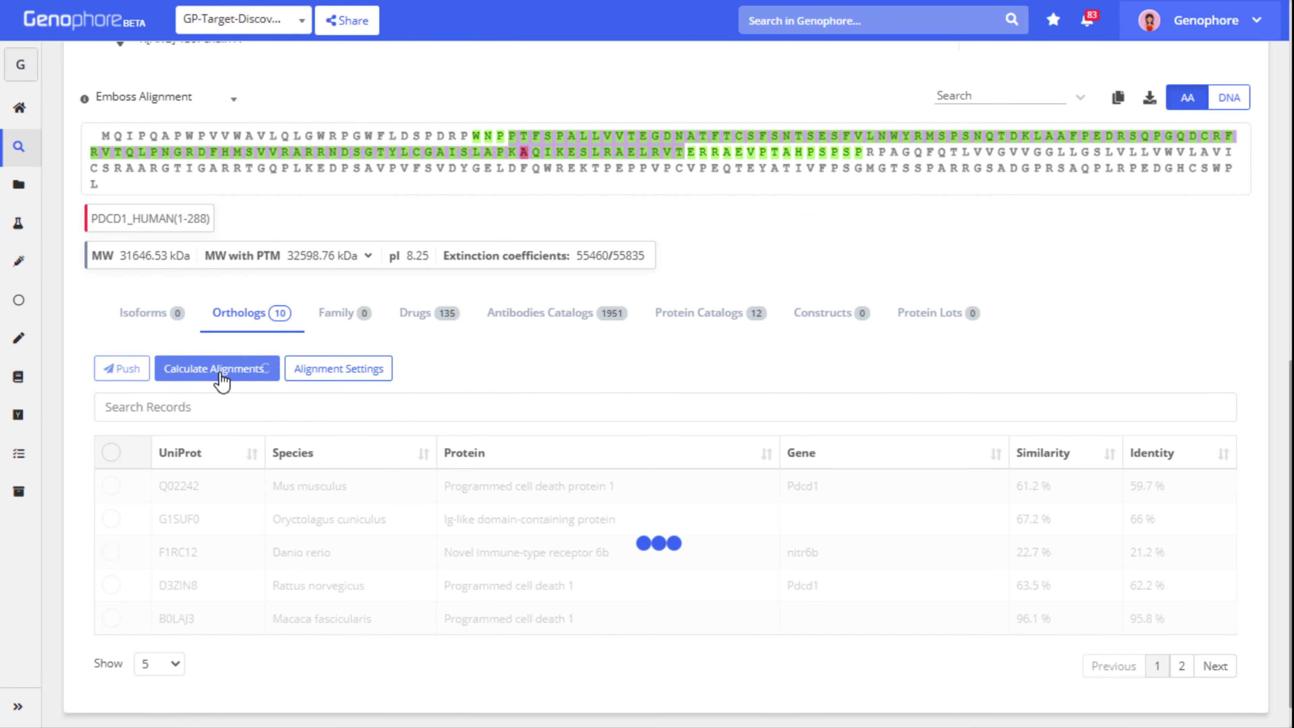
{"action": "left_click", "coordinate": [1108, 453]}
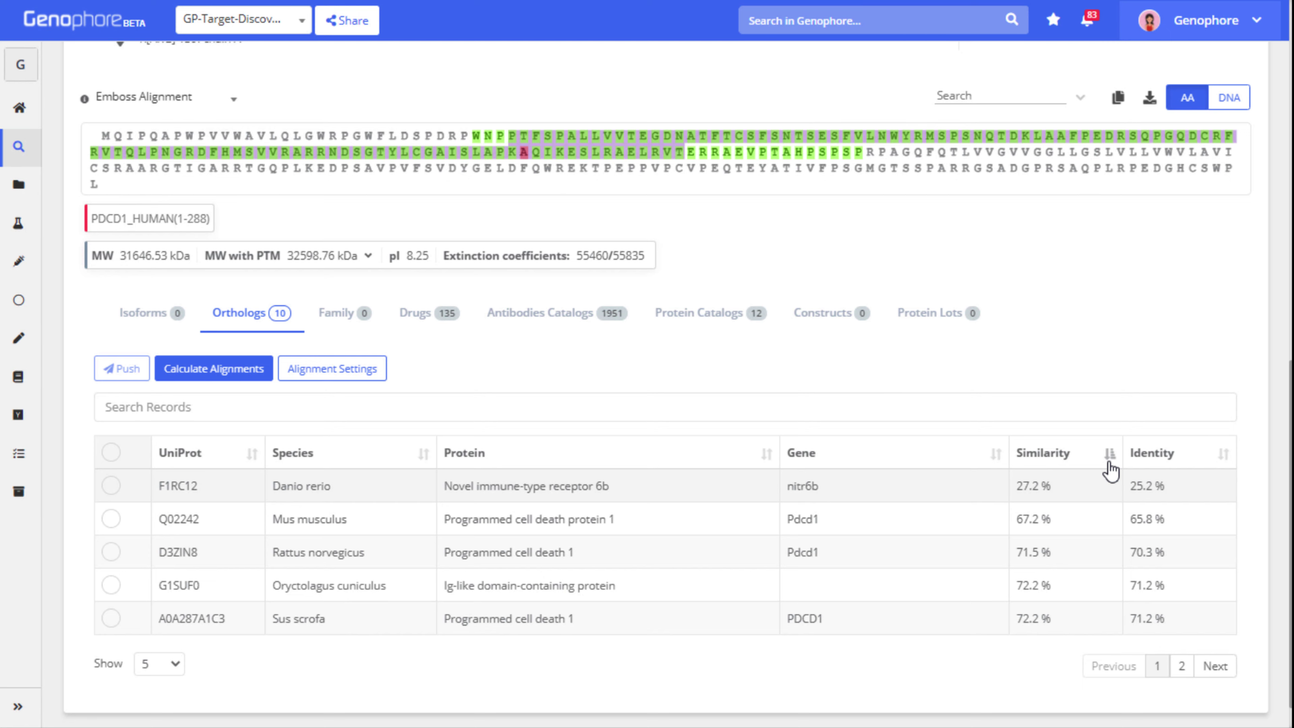
Filter the protein's drugs to those with the Max Phase value Approved
{"action": "left_click", "coordinate": [433, 326]}
{"action": "scroll", "coordinate": [436, 368], "scroll_direction": "down", "scroll_amount": 2}
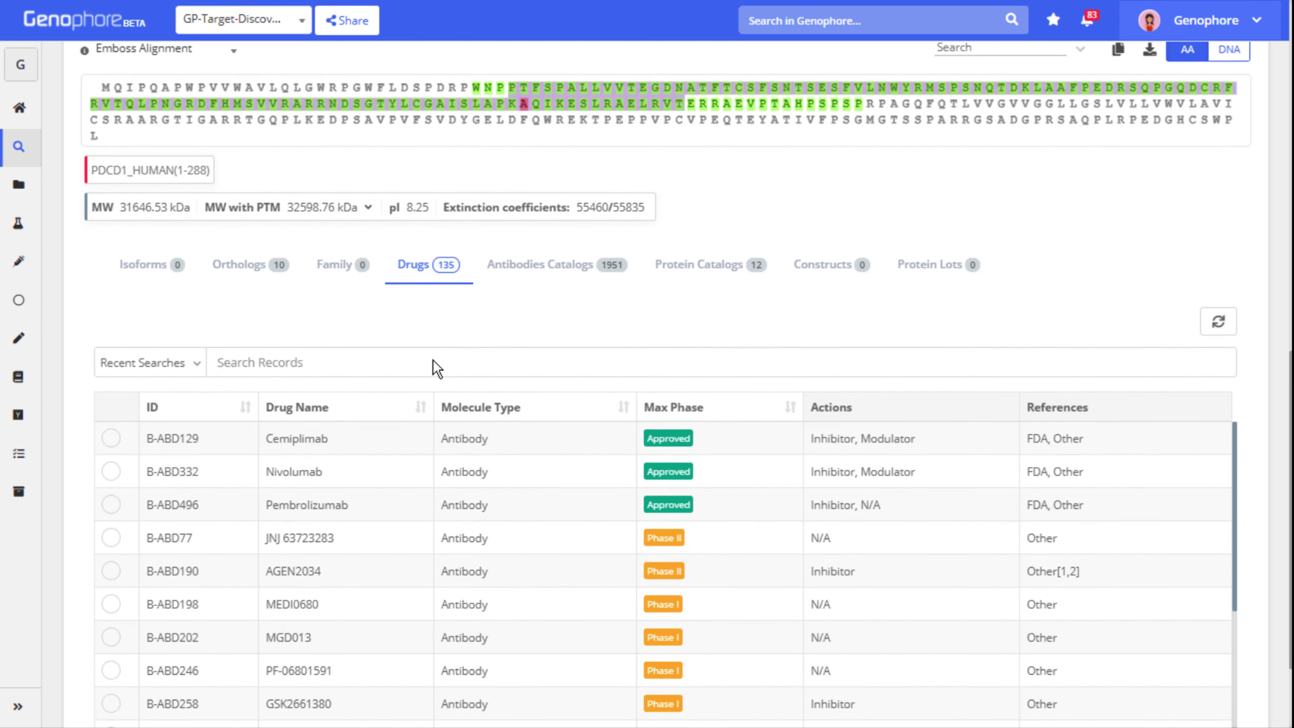
{"action": "left_click", "coordinate": [425, 326]}
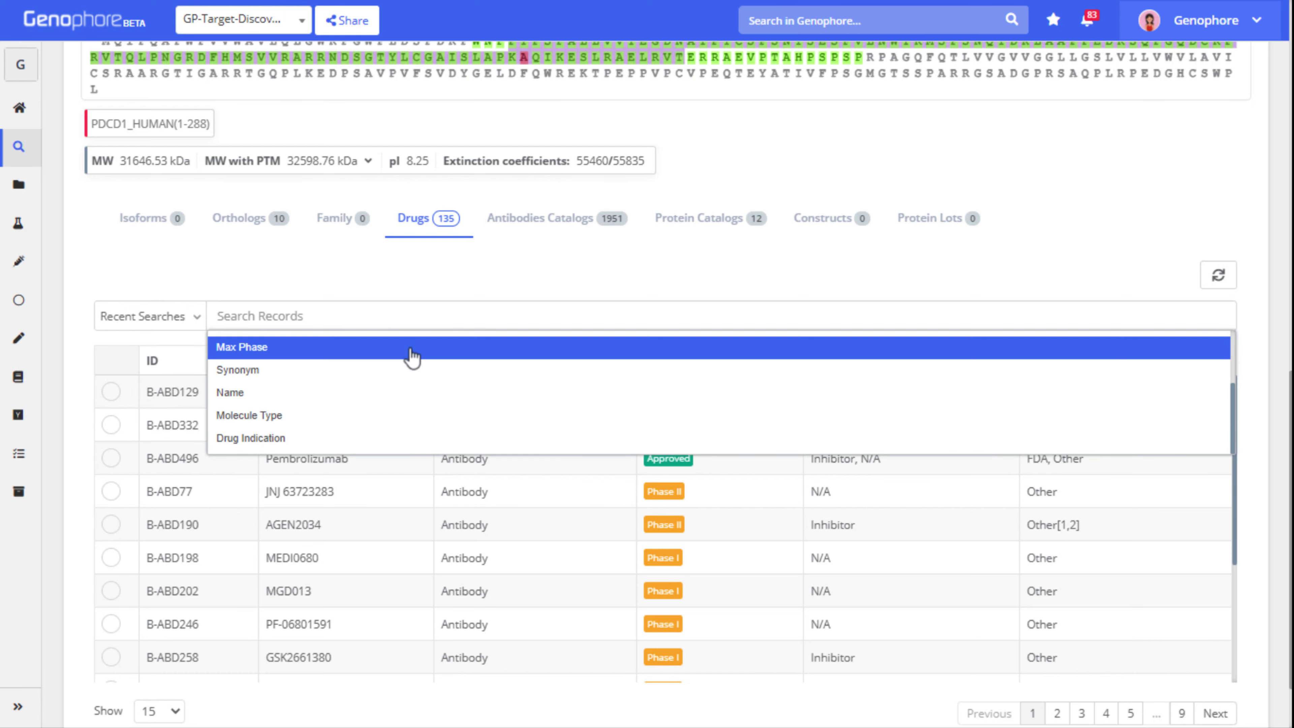
{"action": "left_click", "coordinate": [406, 348]}
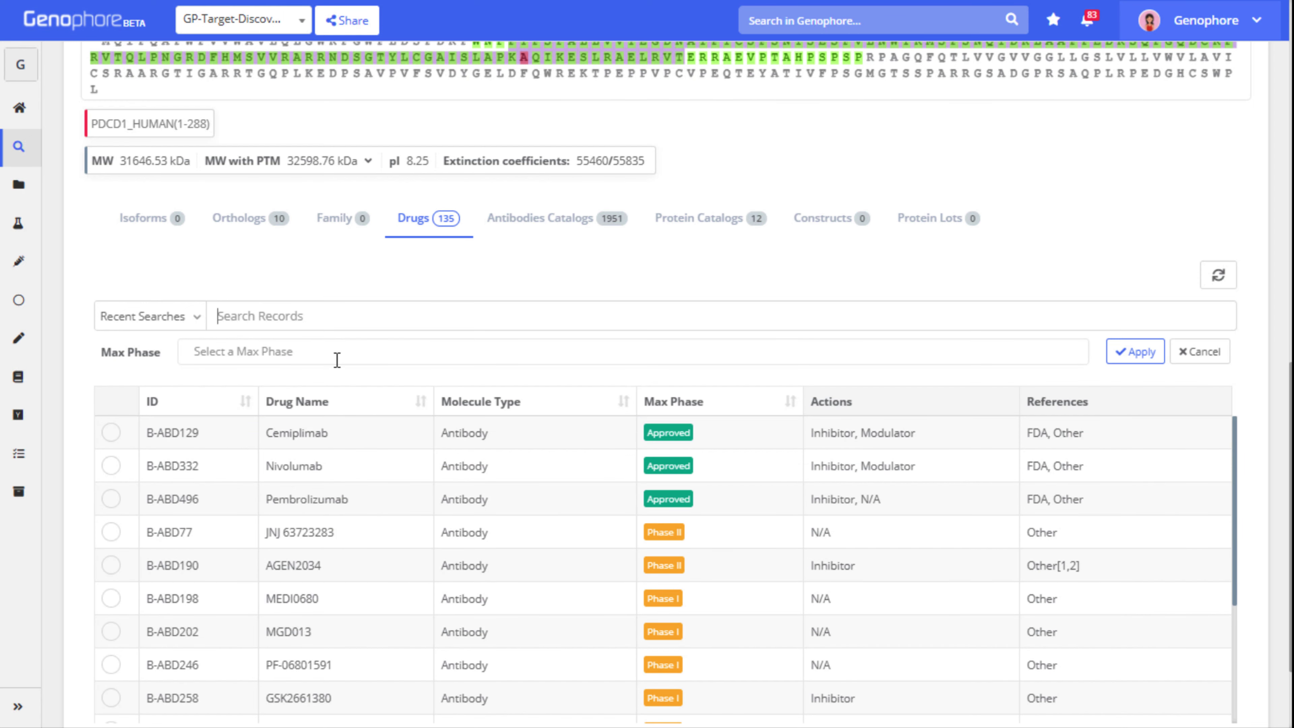
{"action": "left_click", "coordinate": [337, 360]}
{"action": "type", "text": "appr"}
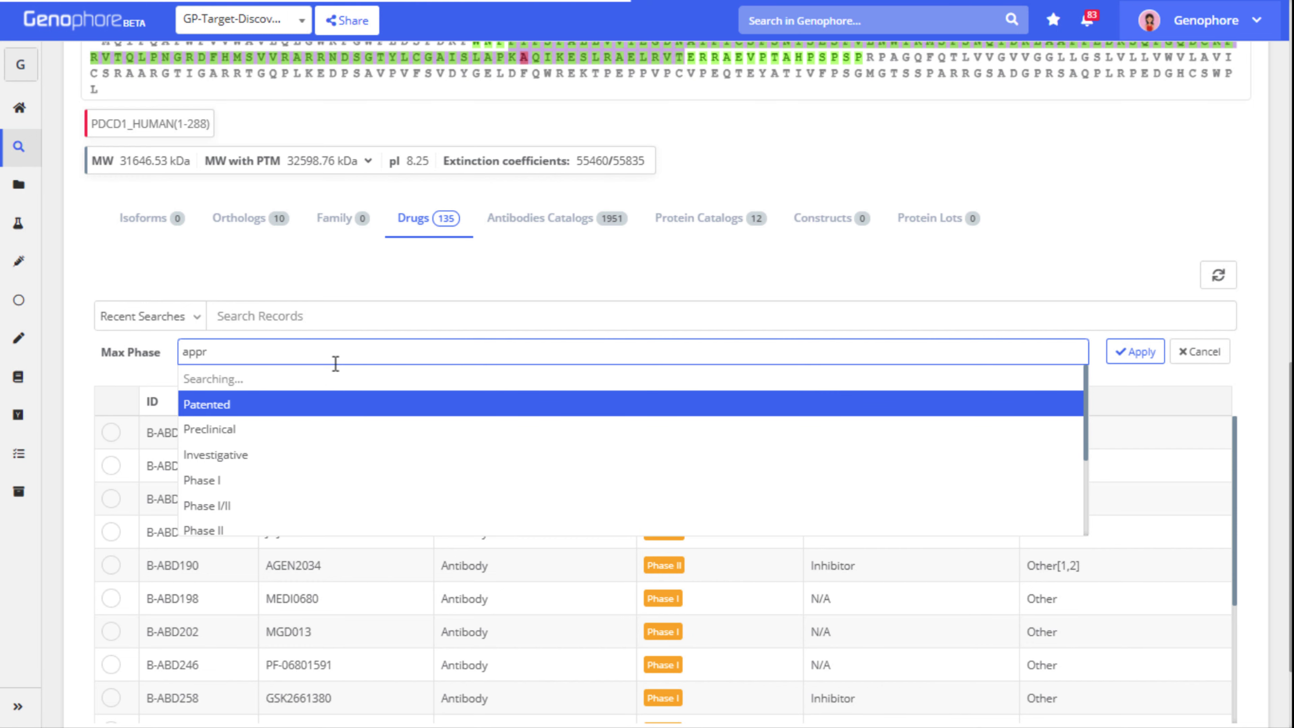
{"action": "left_click", "coordinate": [329, 374]}
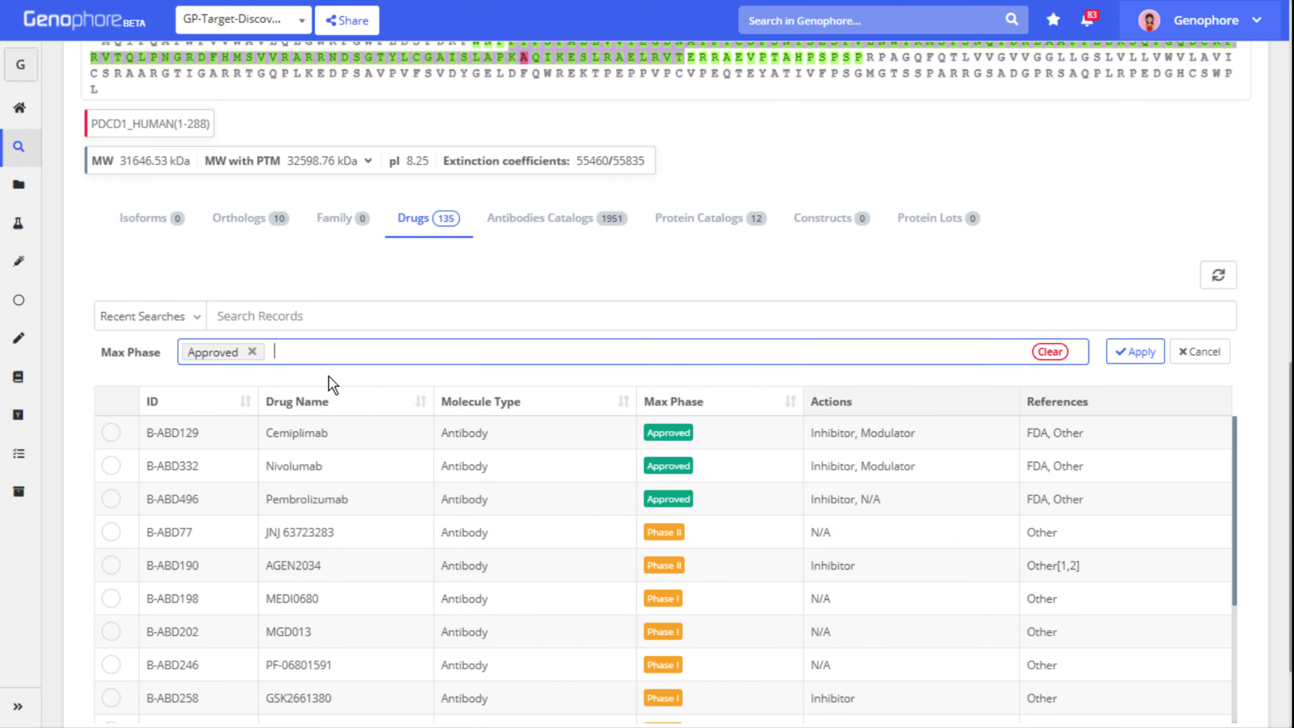
{"action": "left_click", "coordinate": [1136, 357]}
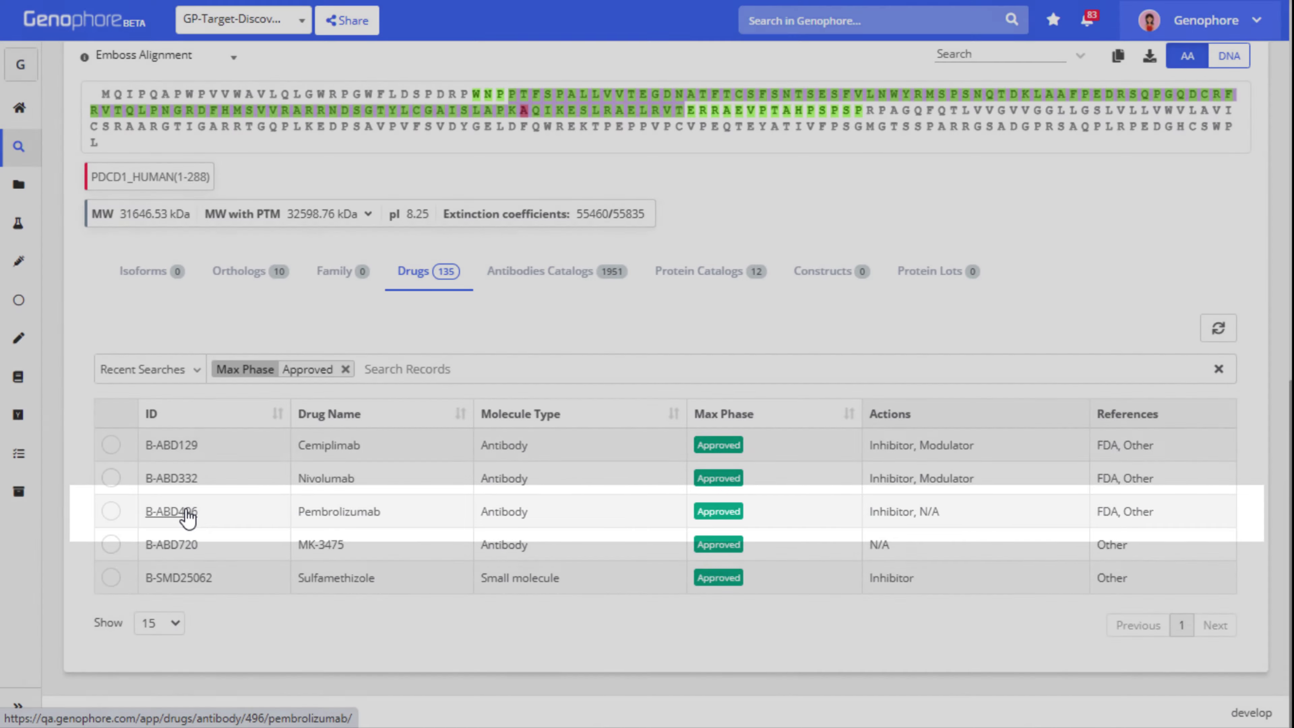
Open the Pembrolizumab drug record and view its bio components with the heavy and light chain sequences
{"action": "left_click", "coordinate": [186, 512]}
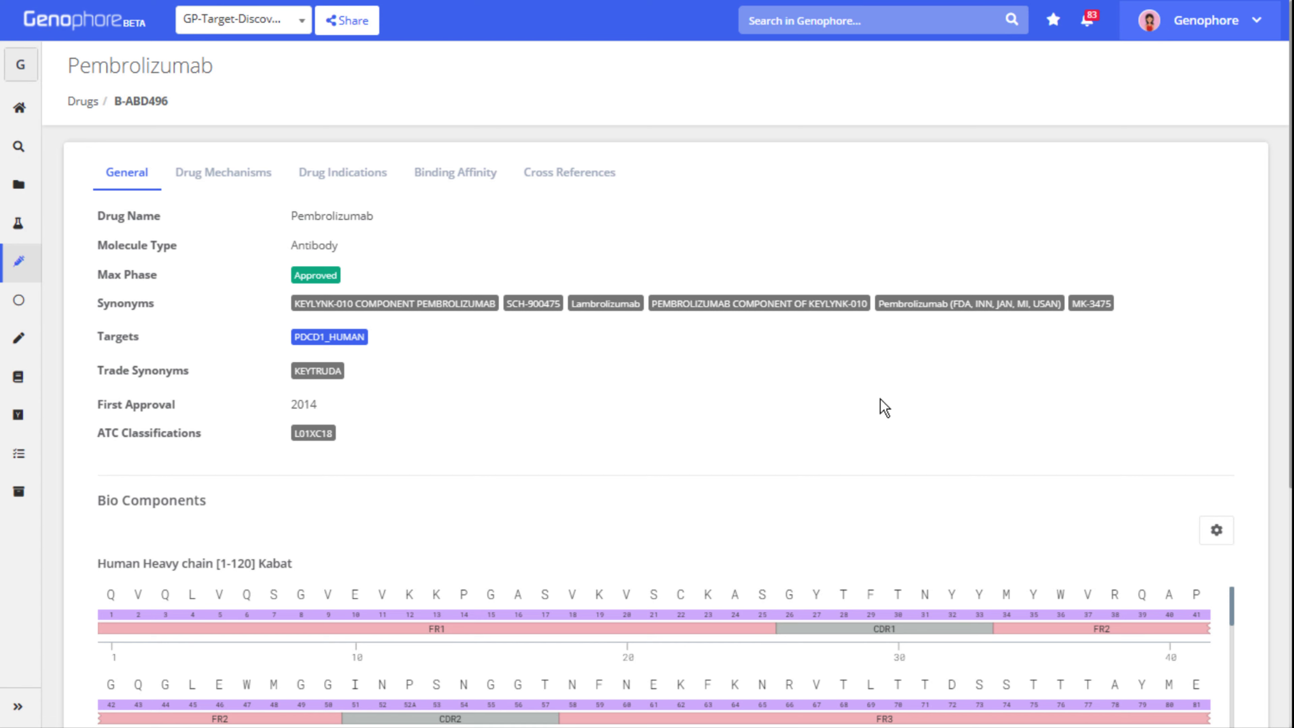
{"action": "scroll", "coordinate": [884, 408], "scroll_direction": "down", "scroll_amount": 5}
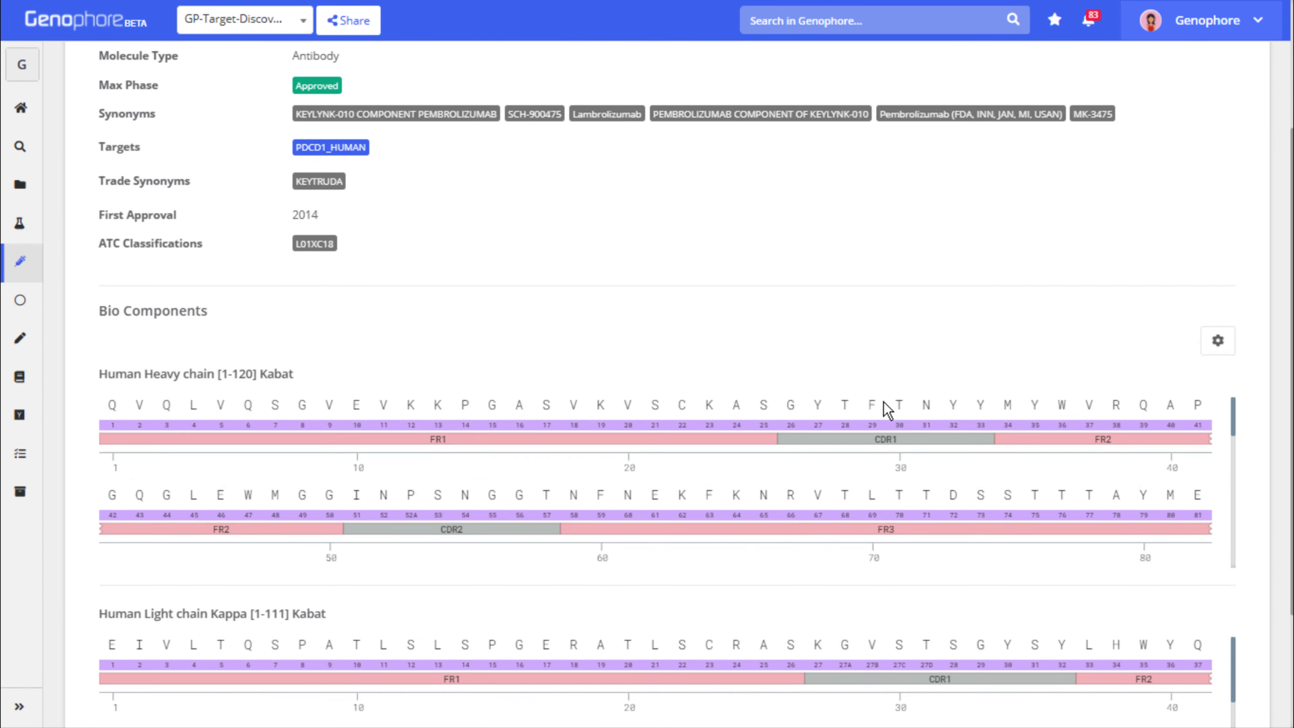